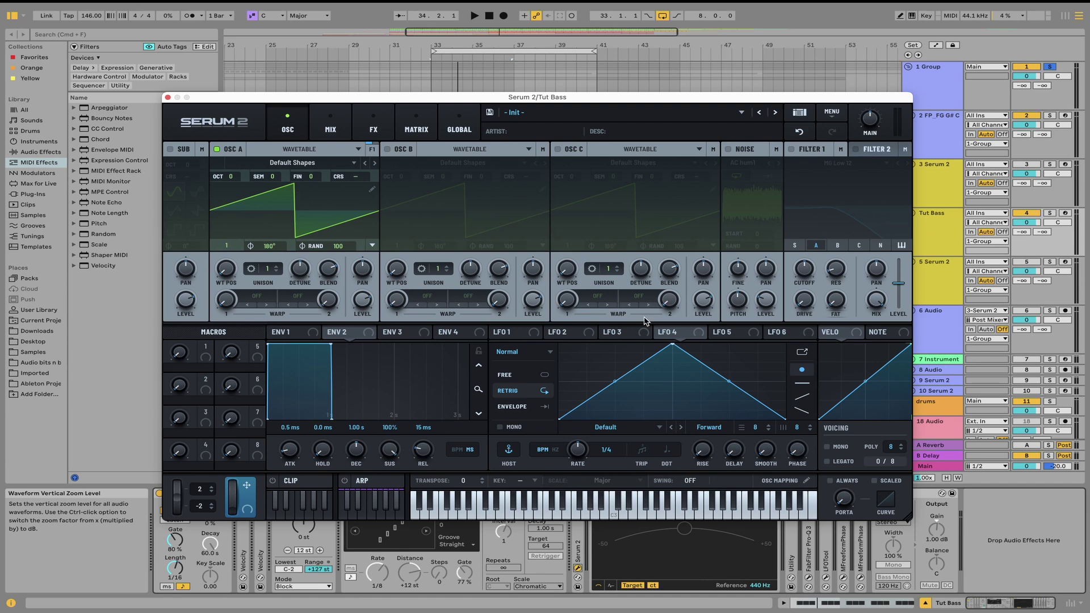
Route LFO 2 to Oscillator A's LEVEL knob as a new modulation
{"action": "left_click_drag", "start_coordinate": [571, 339], "coordinate": [364, 303]}
In the Matrix, bend the LFO 2 → A Level source curve concave and add peak and dip nodes
{"action": "left_click", "coordinate": [416, 125]}
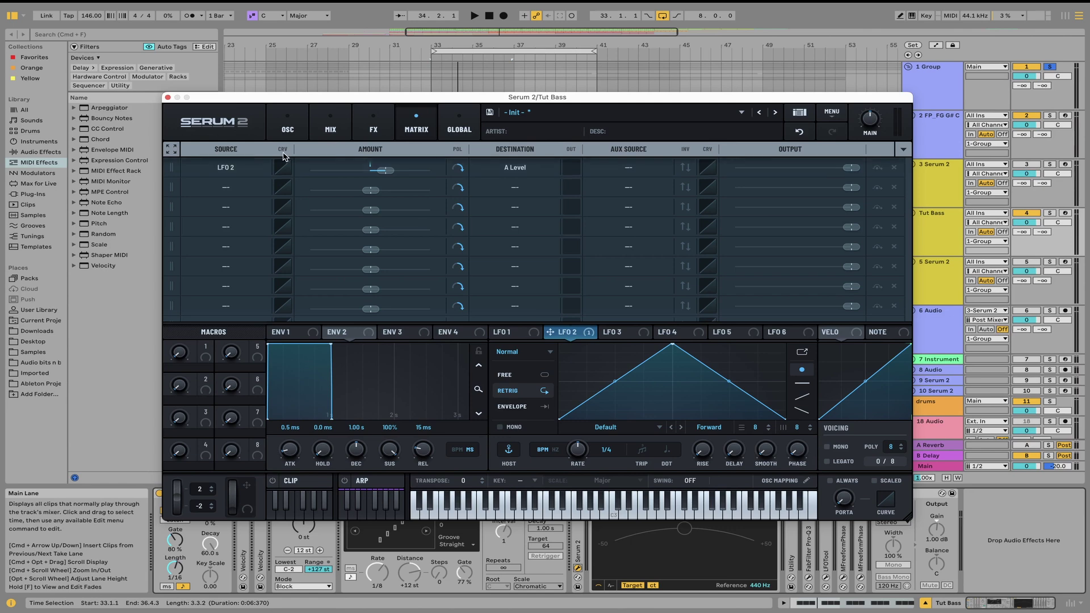
{"action": "left_click", "coordinate": [282, 172]}
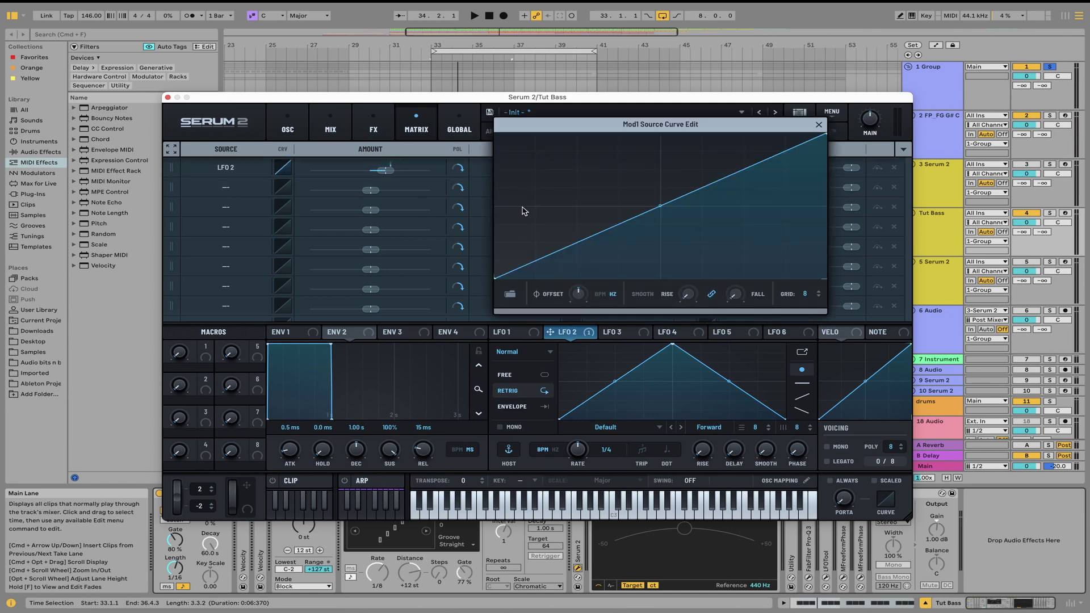
{"action": "left_click_drag", "start_coordinate": [660, 207], "coordinate": [733, 247]}
{"action": "double_click", "coordinate": [595, 219]}
{"action": "double_click", "coordinate": [670, 247]}
{"action": "double_click", "coordinate": [670, 247]}
{"action": "double_click", "coordinate": [703, 236]}
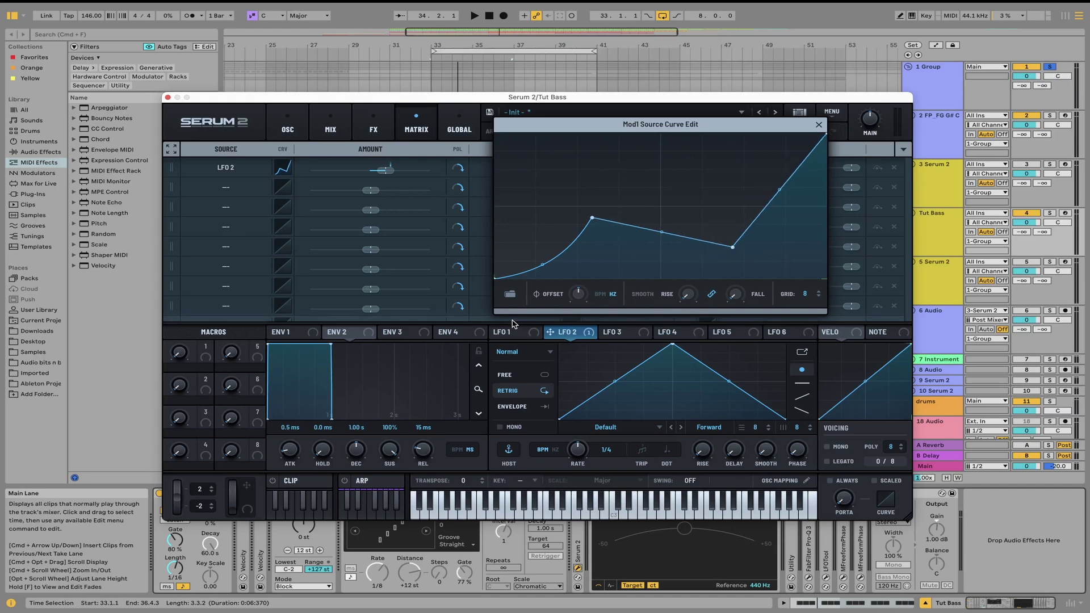
{"action": "left_click", "coordinate": [819, 125]}
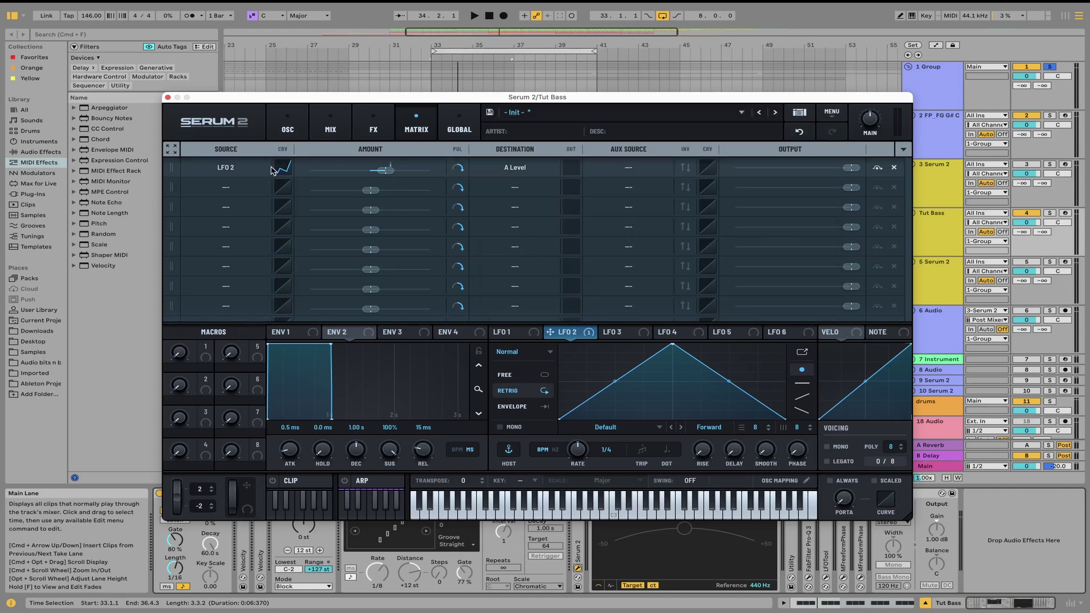
Reopen the custom curve from A's level knob, lower the peak slightly and raise the middle point
{"action": "left_click", "coordinate": [288, 124]}
{"action": "right_click", "coordinate": [352, 291]}
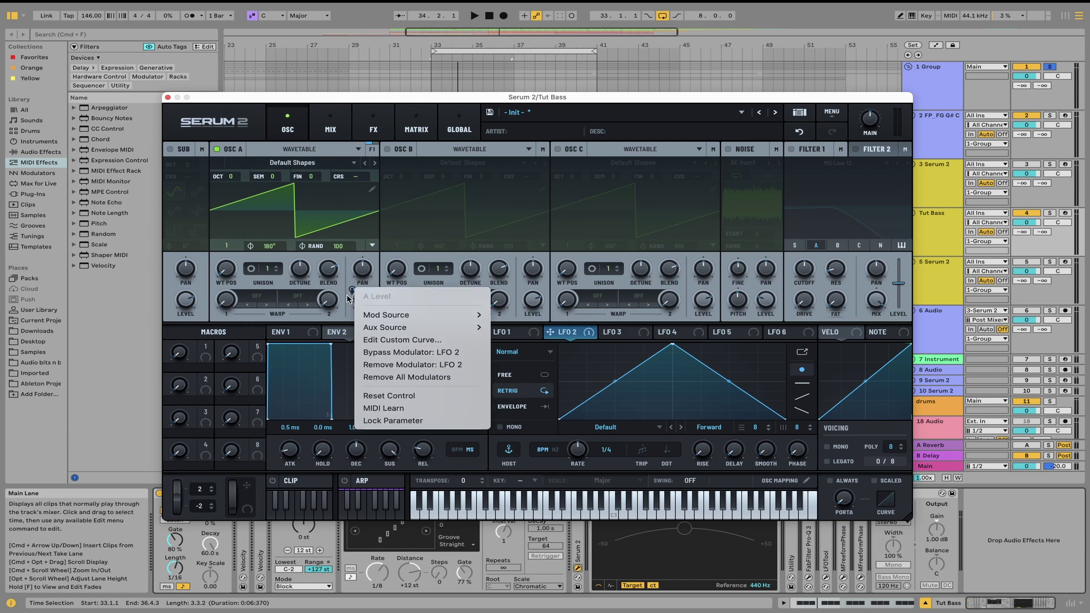
{"action": "left_click", "coordinate": [395, 340]}
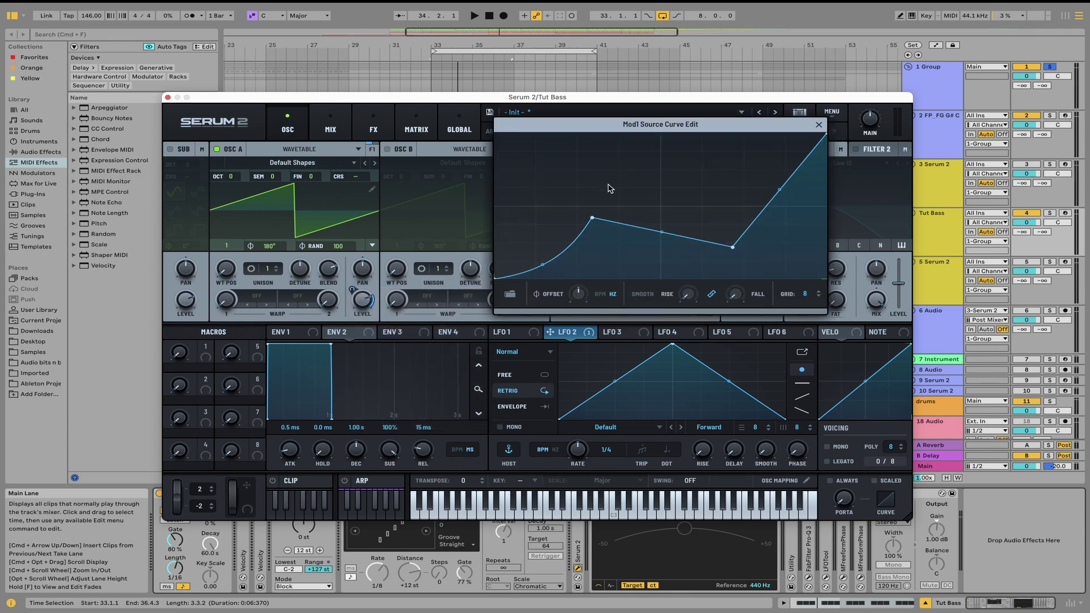
{"action": "left_click_drag", "start_coordinate": [643, 133], "coordinate": [512, 201]}
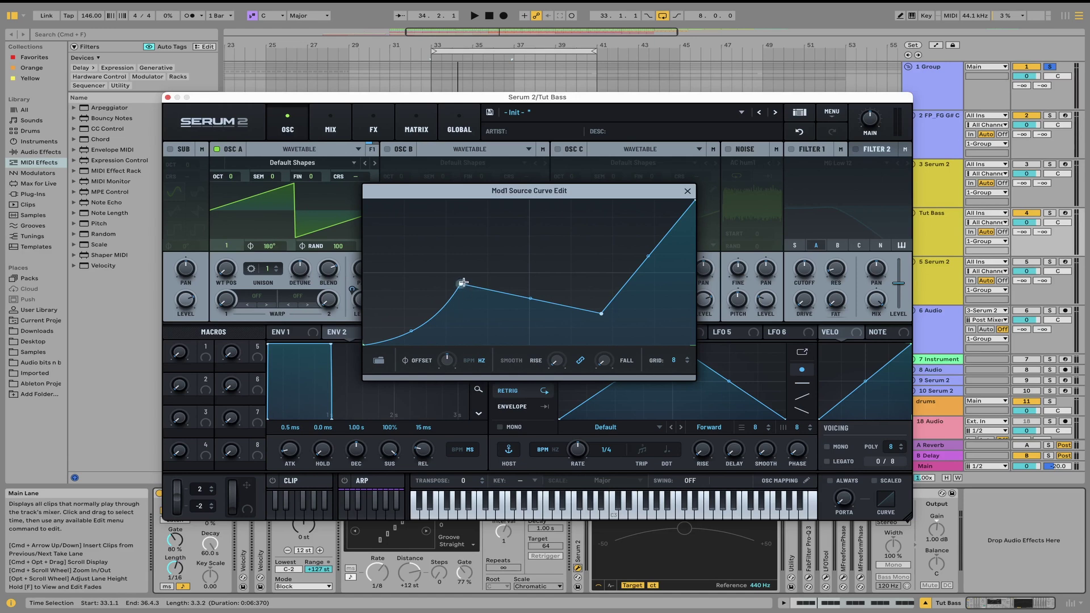
{"action": "mouse_move", "coordinate": [464, 282]}
{"action": "left_mouse_down"}
{"action": "mouse_move", "coordinate": [465, 251]}
{"action": "mouse_move", "coordinate": [460, 284]}
{"action": "left_mouse_up"}
{"action": "left_click_drag", "start_coordinate": [598, 315], "coordinate": [601, 294]}
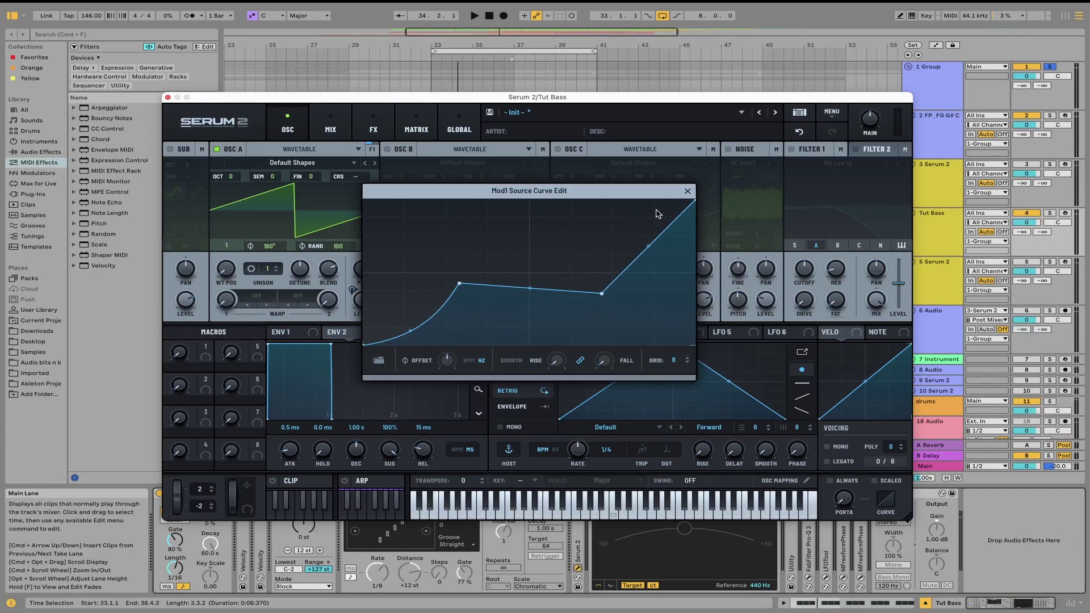
{"action": "left_click", "coordinate": [688, 192]}
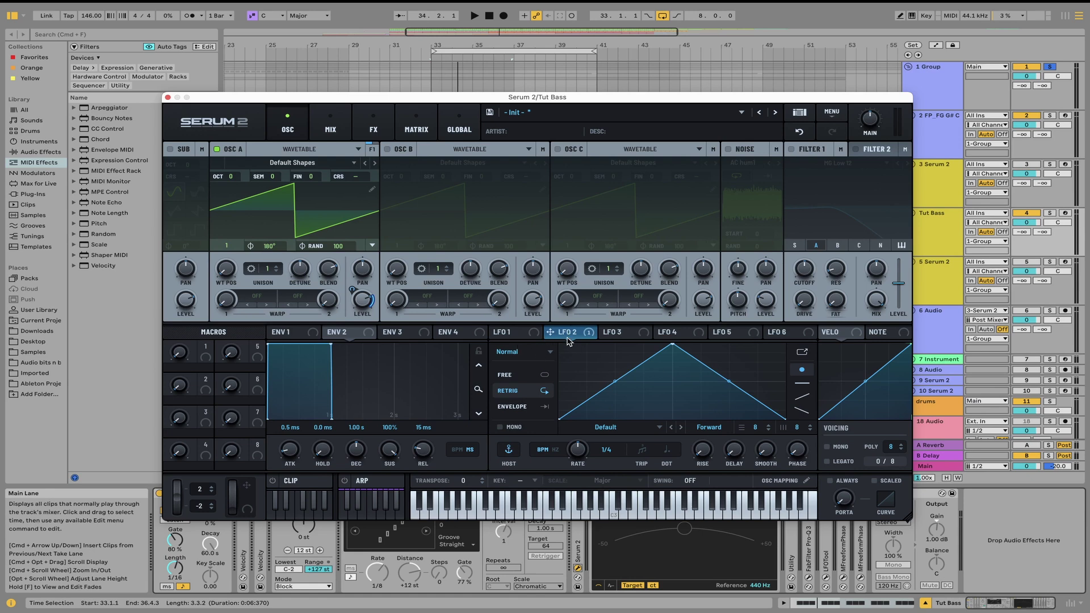
Load User > Overdrive Bass 03bcabb, play it briefly, then view Envelope 2
{"action": "left_click", "coordinate": [556, 120]}
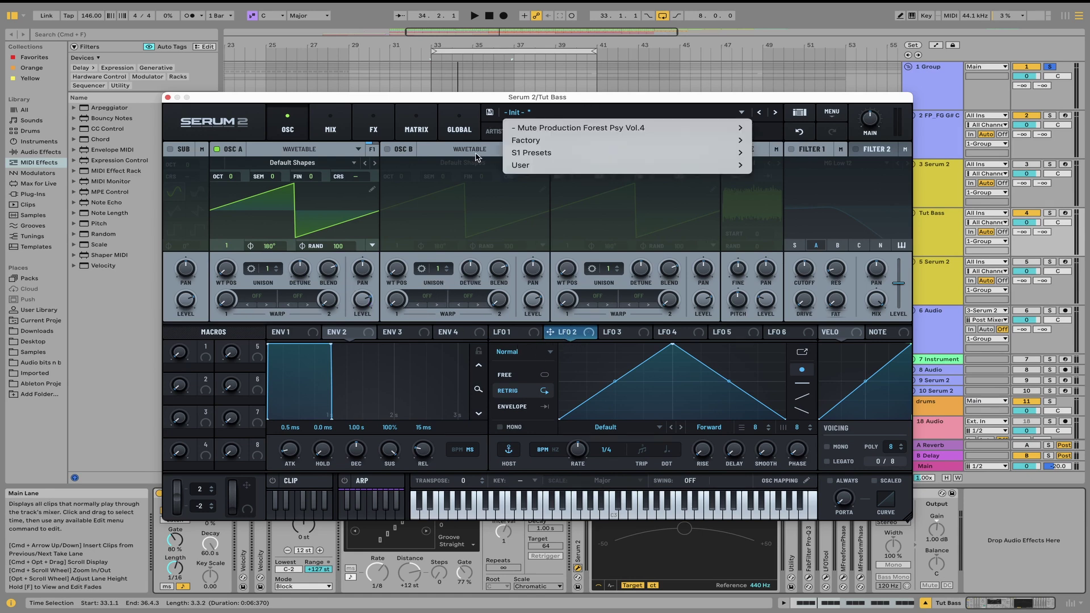
{"action": "mouse_move", "coordinate": [624, 167]}
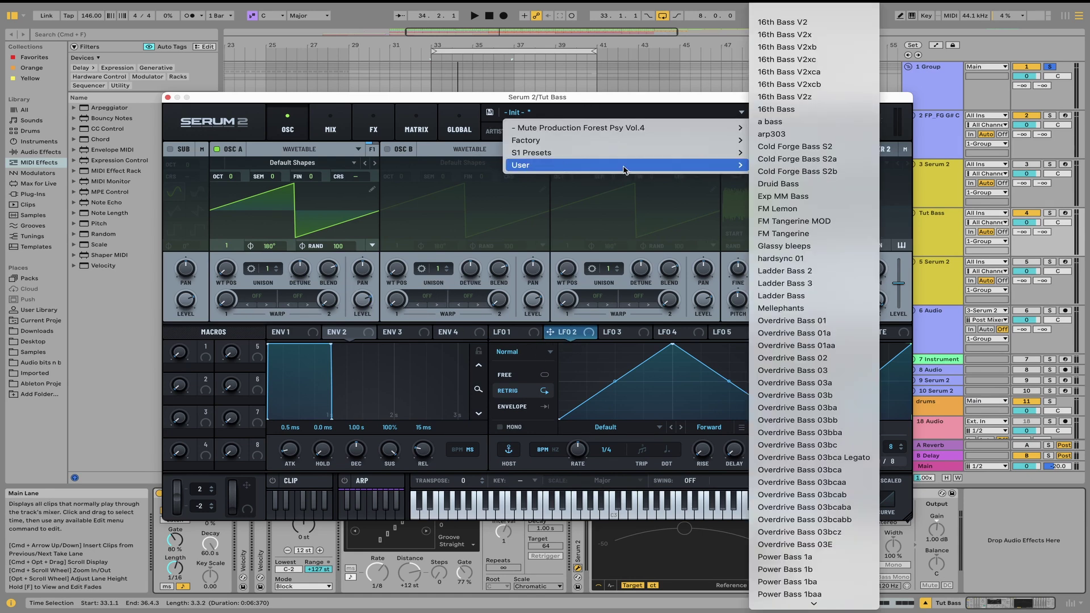
{"action": "left_click", "coordinate": [824, 525]}
{"action": "key", "text": "space"}
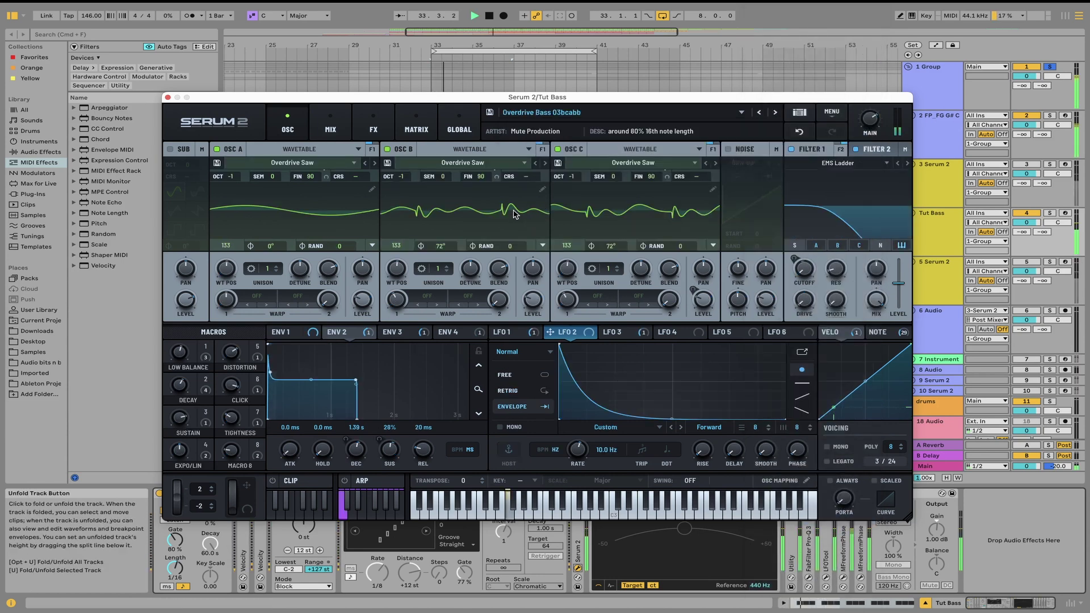
{"action": "key", "text": "space"}
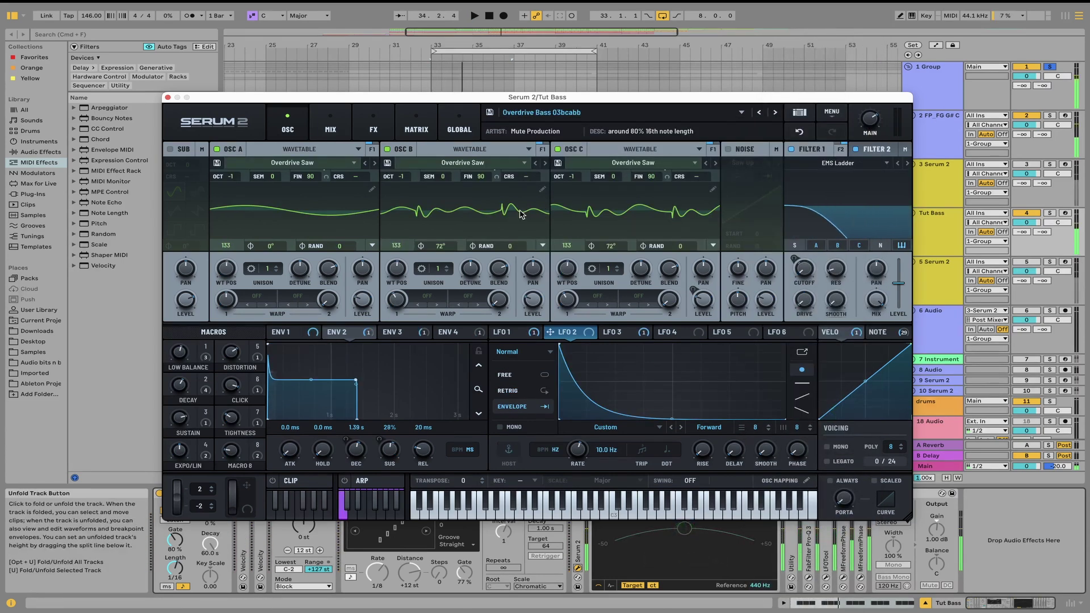
{"action": "left_click", "coordinate": [349, 336]}
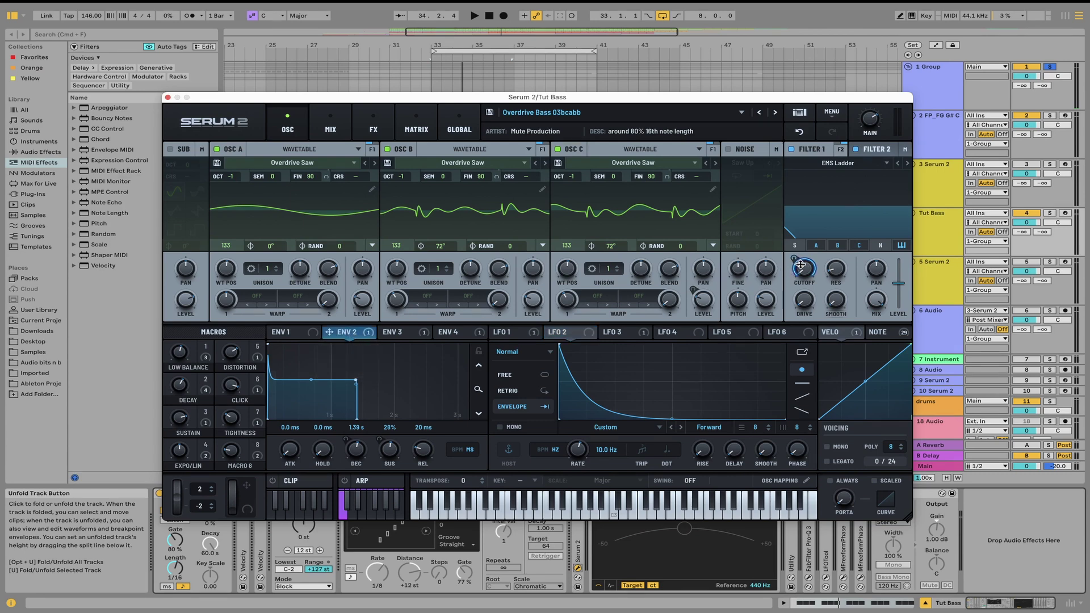
{"action": "mouse_move", "coordinate": [343, 334]}
Switch LFO 4 to Hz at 0.000 and drag its peak to the right edge, making a rising ramp
{"action": "left_click", "coordinate": [670, 334]}
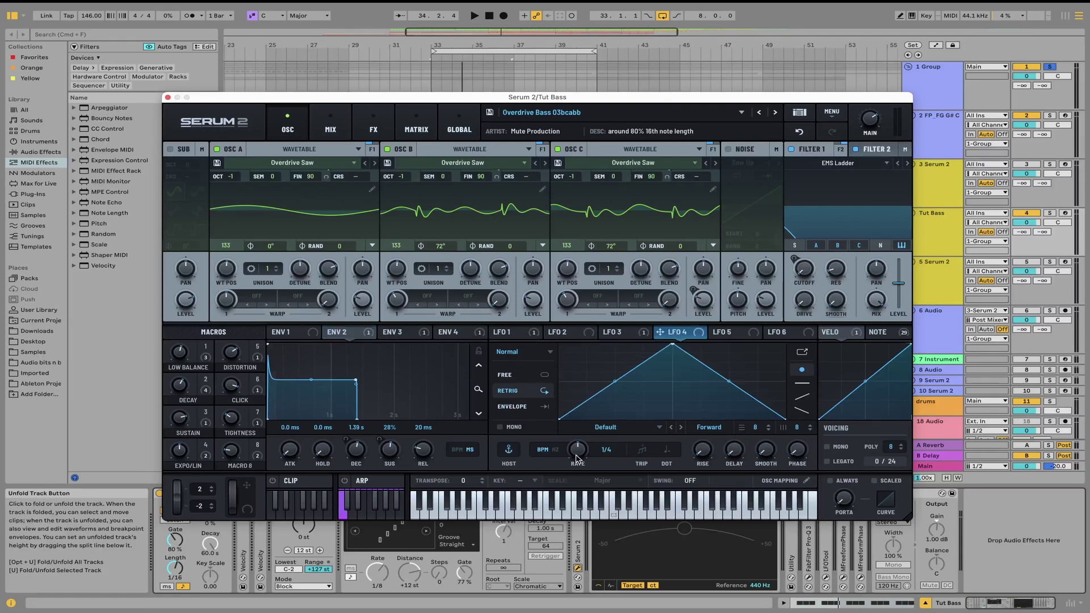
{"action": "left_click", "coordinate": [556, 450]}
{"action": "left_click_drag", "start_coordinate": [581, 450], "coordinate": [576, 495]}
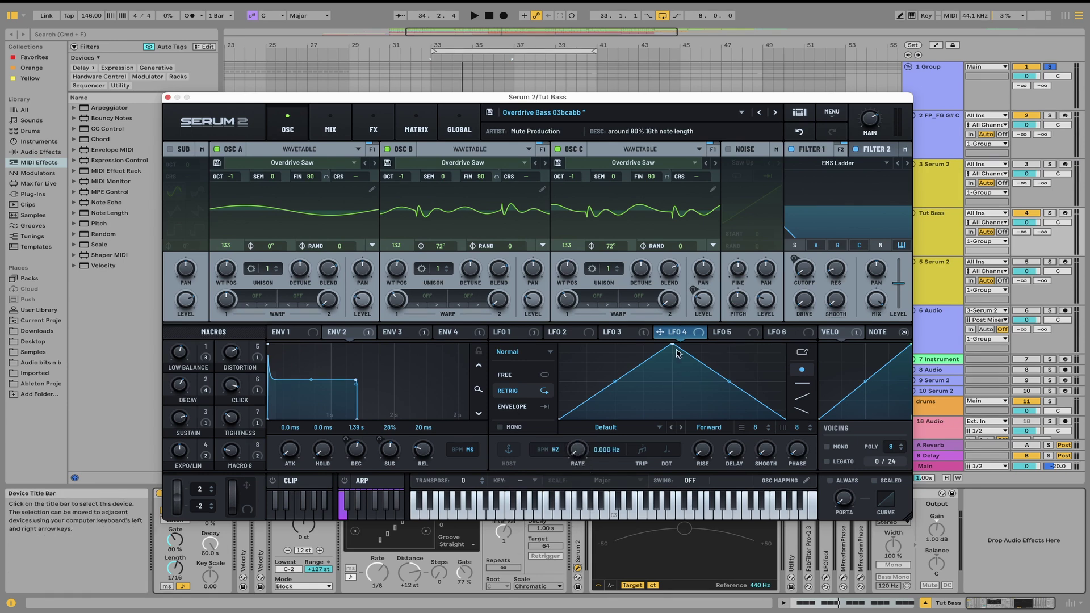
{"action": "left_click_drag", "start_coordinate": [673, 344], "coordinate": [785, 344]}
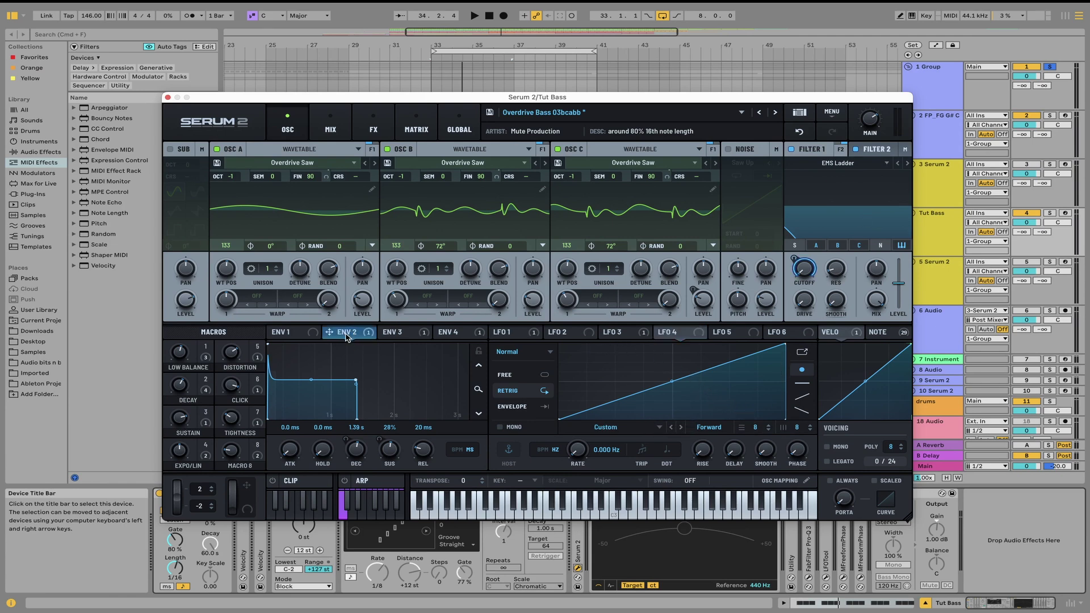
Replace Env 2 with LFO 4 on Filter 1 Freq, then route Env 2 to LFO 4's Phase
{"action": "left_click", "coordinate": [415, 127]}
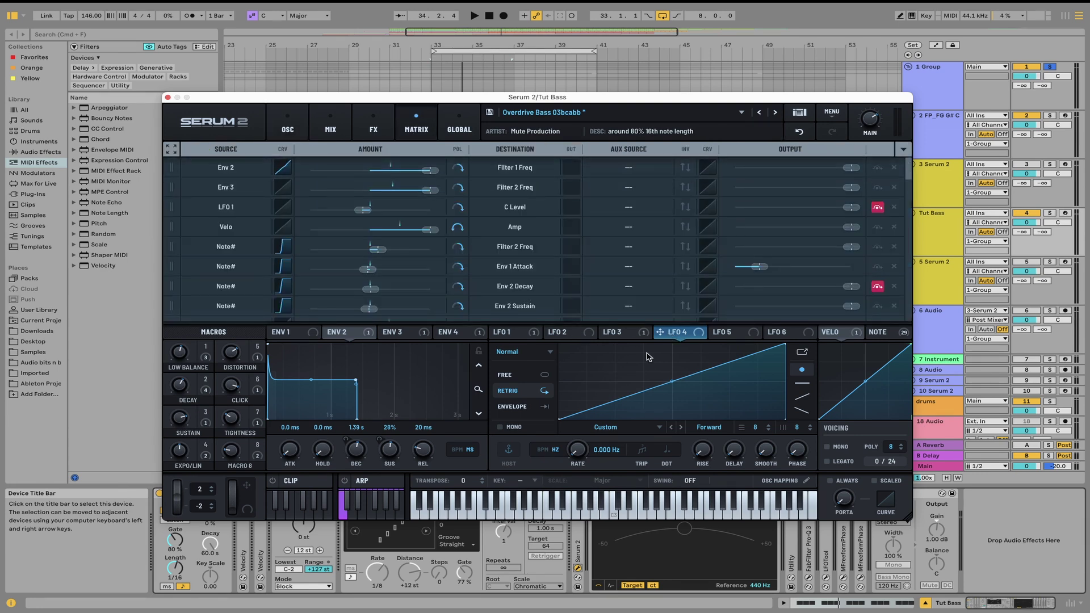
{"action": "left_click_drag", "start_coordinate": [685, 335], "coordinate": [233, 170]}
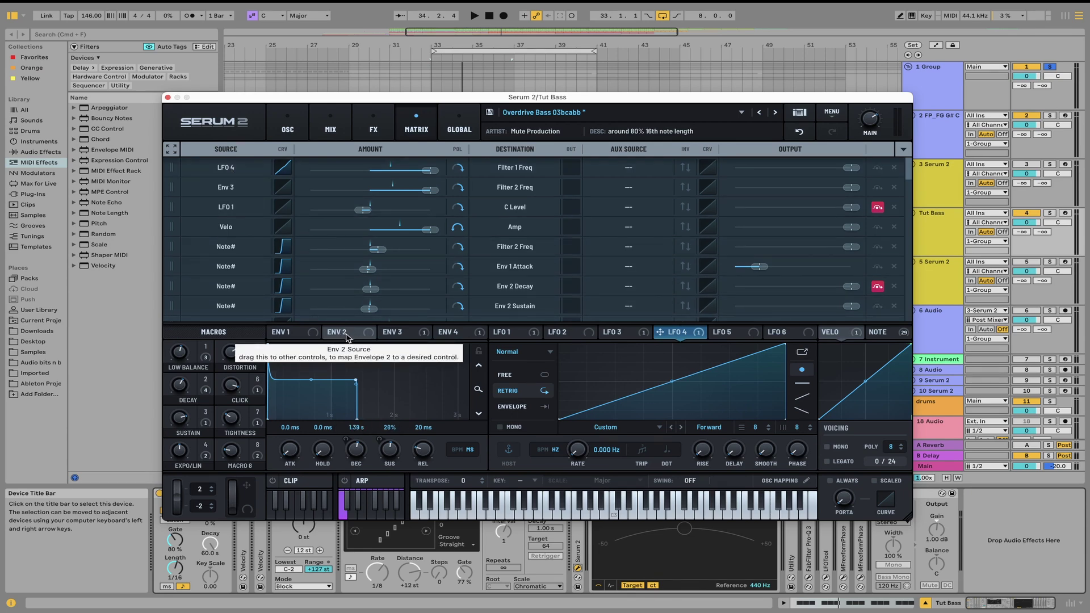
{"action": "left_click_drag", "start_coordinate": [346, 337], "coordinate": [798, 450]}
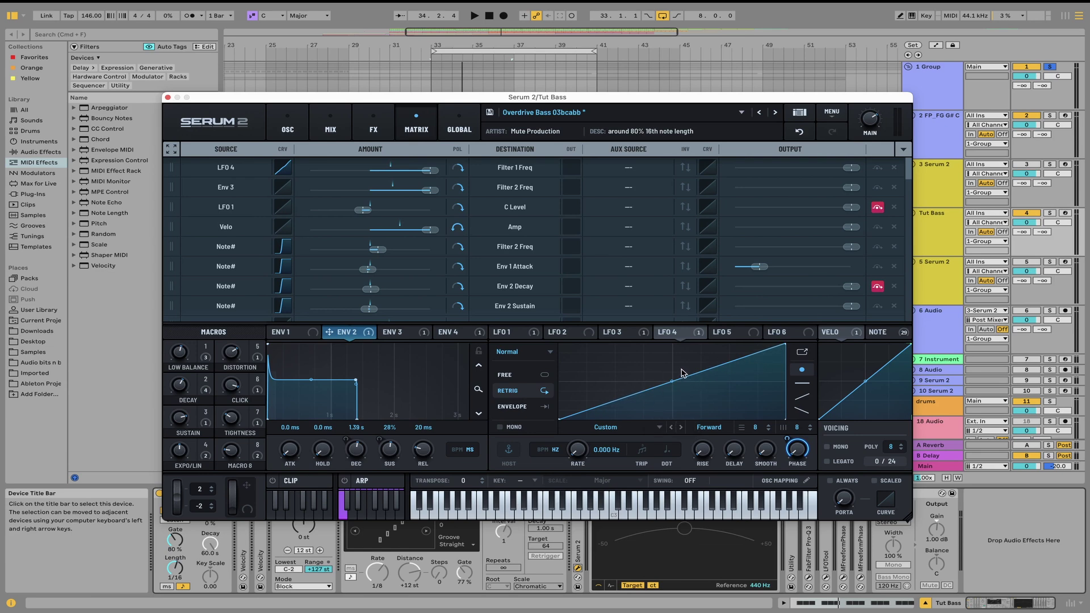
Bend LFO 4's ramp into an exponential curve while the patch plays
{"action": "key", "text": "space"}
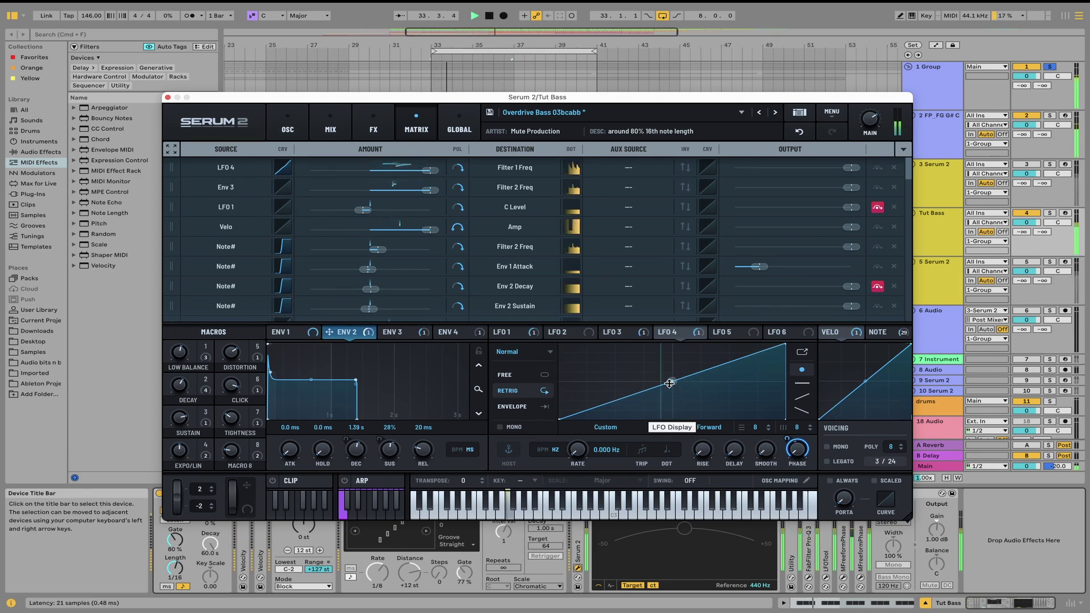
{"action": "mouse_move", "coordinate": [670, 384]}
{"action": "left_mouse_down"}
{"action": "mouse_move", "coordinate": [674, 391]}
{"action": "mouse_move", "coordinate": [670, 368]}
{"action": "mouse_move", "coordinate": [667, 385]}
{"action": "left_mouse_up"}
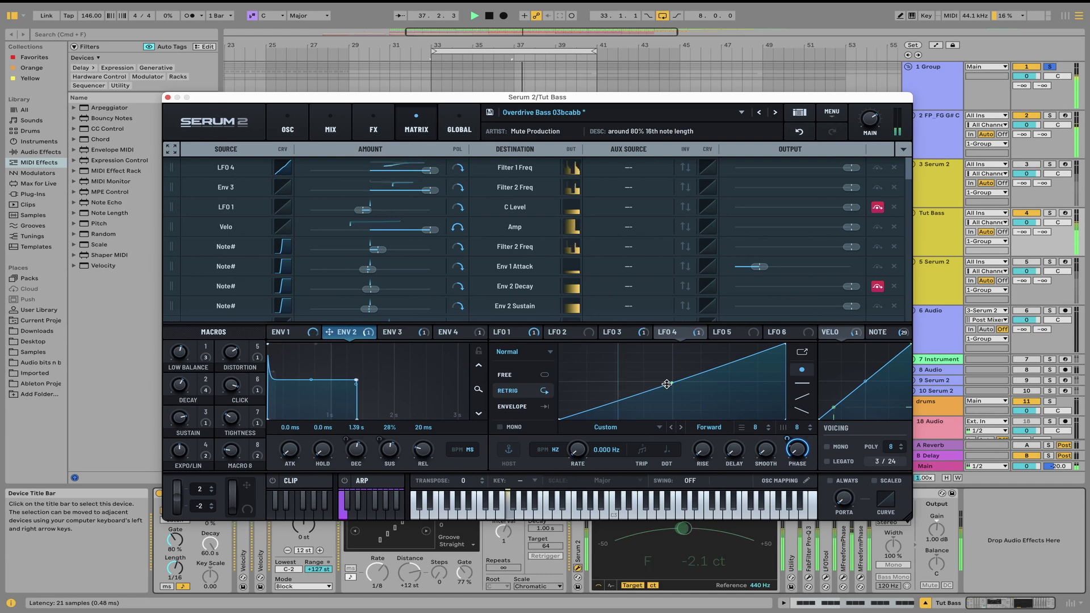
{"action": "key", "text": "space"}
Add a middle node to LFO 4's ramp and bend the upper segment concave, auditioning the result
{"action": "double_click", "coordinate": [661, 385]}
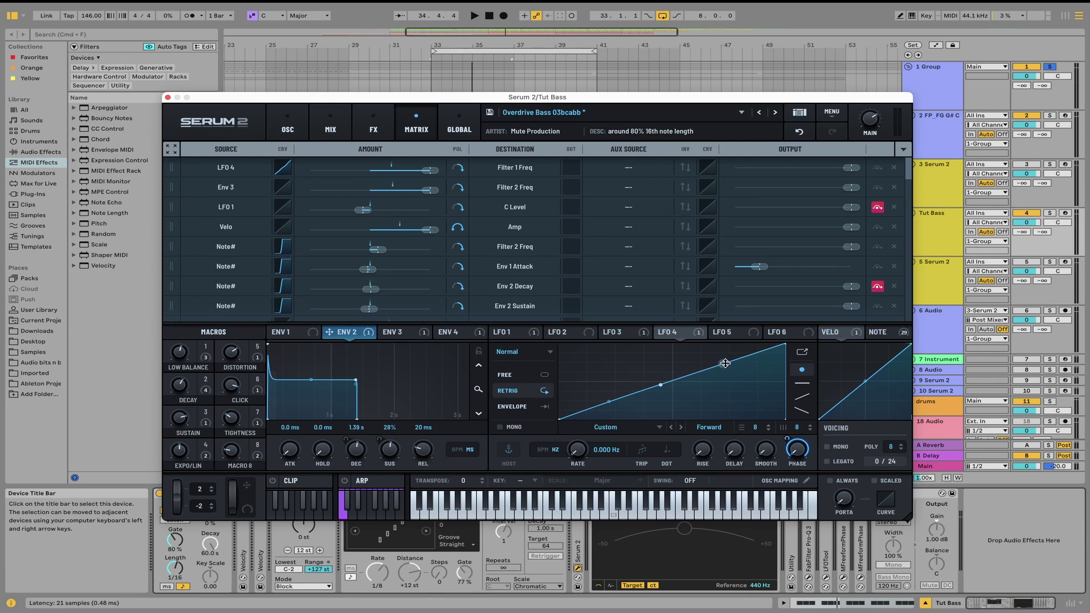
{"action": "key", "text": "space"}
{"action": "mouse_move", "coordinate": [726, 363]}
{"action": "left_mouse_down"}
{"action": "mouse_move", "coordinate": [724, 381]}
{"action": "mouse_move", "coordinate": [724, 353]}
{"action": "mouse_move", "coordinate": [721, 364]}
{"action": "left_mouse_up"}
{"action": "key", "text": "space"}
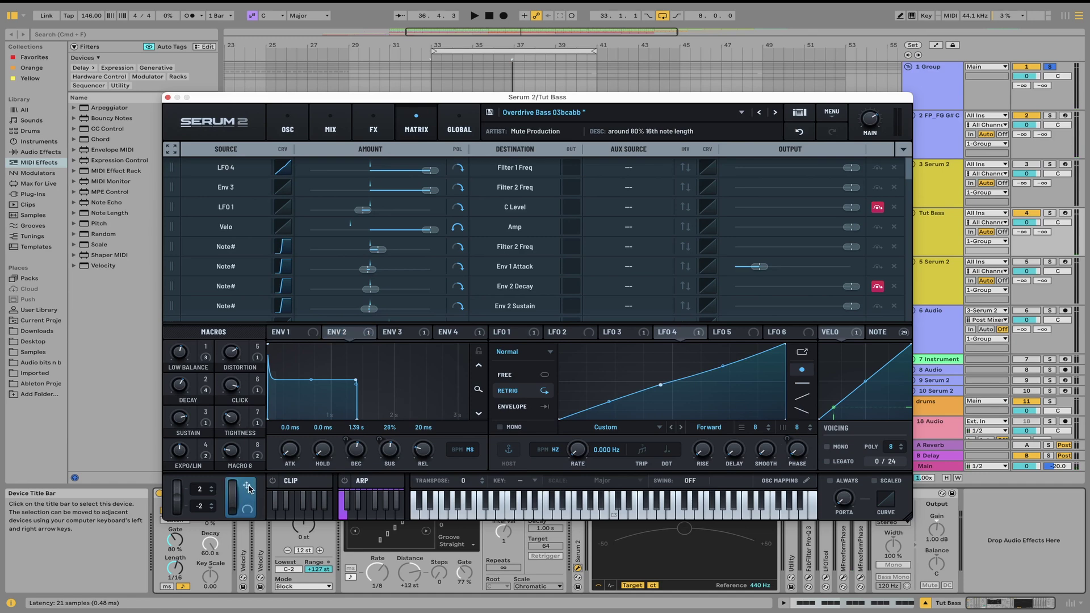
Assign the mod wheel to LFO 4's upper curve point and raise it during playback to bend the curve
{"action": "left_click_drag", "start_coordinate": [247, 491], "coordinate": [724, 371]}
{"action": "key", "text": "space"}
{"action": "left_click_drag", "start_coordinate": [233, 505], "coordinate": [223, 458]}
{"action": "key", "text": "space"}
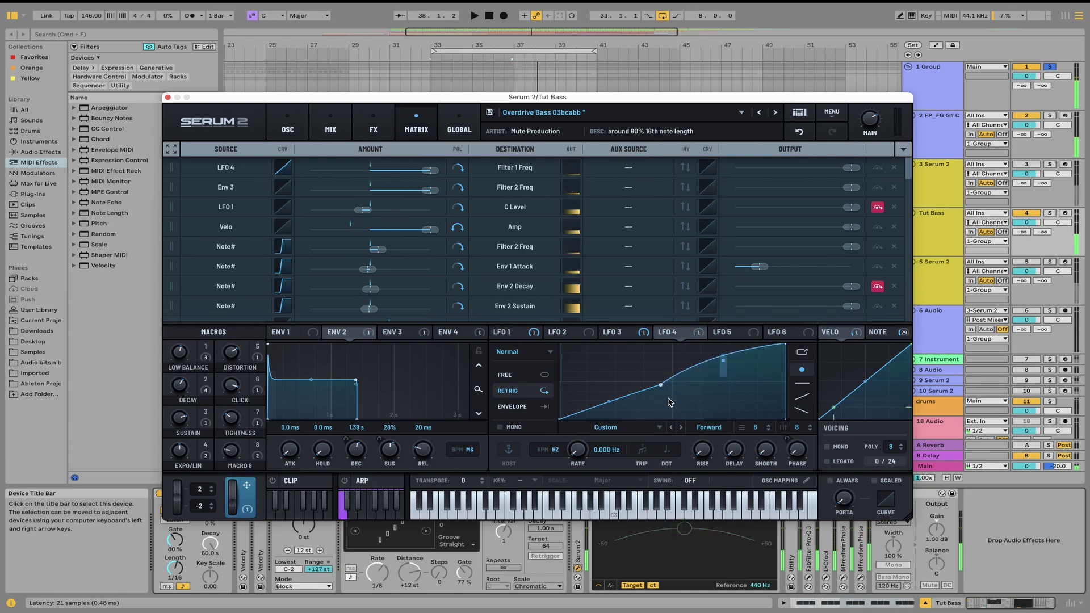